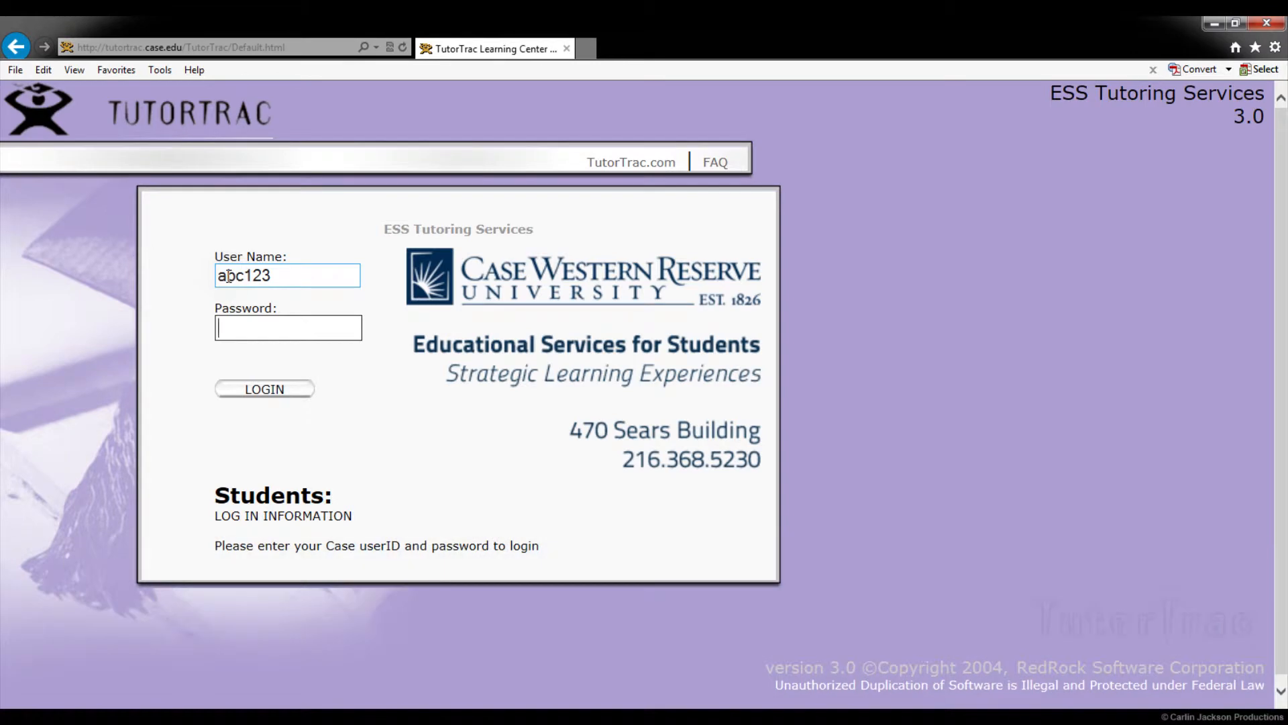
Log in with the account password and switch to the tutor main menu.
{"action": "type", "text": "*"}
{"action": "key", "text": "Return"}
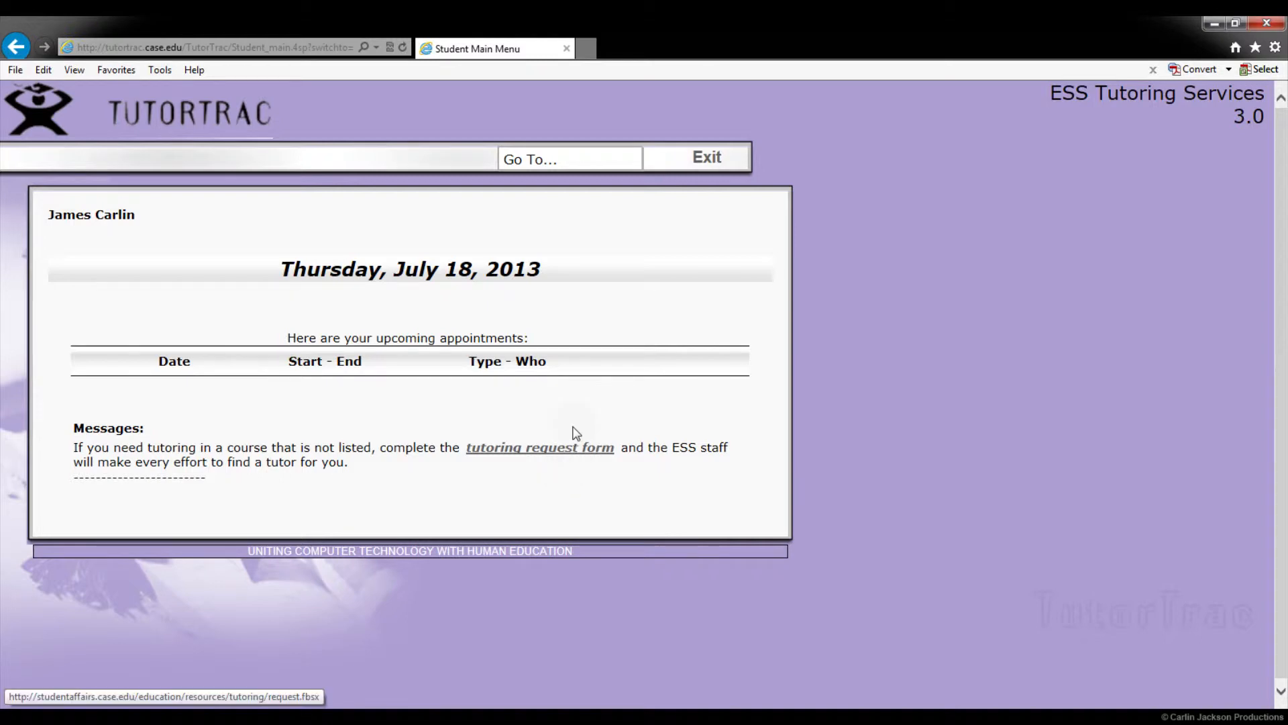
{"action": "left_click", "coordinate": [537, 161]}
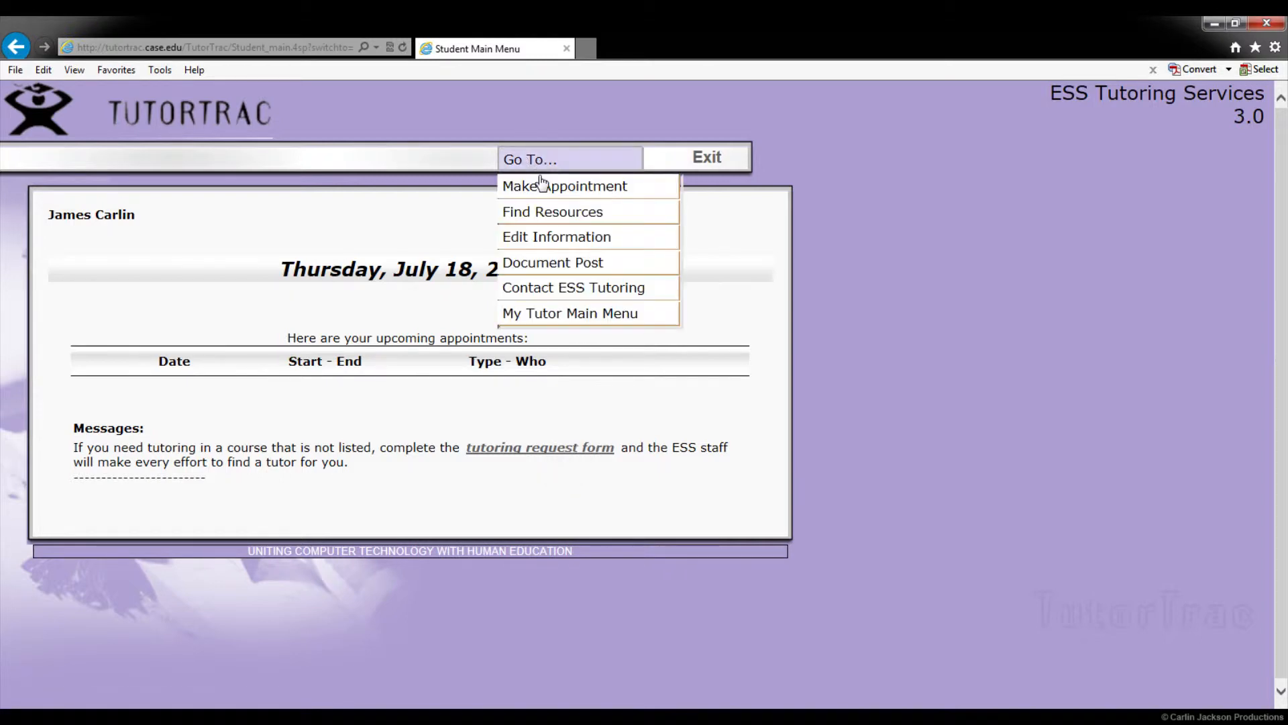
{"action": "left_click", "coordinate": [568, 314]}
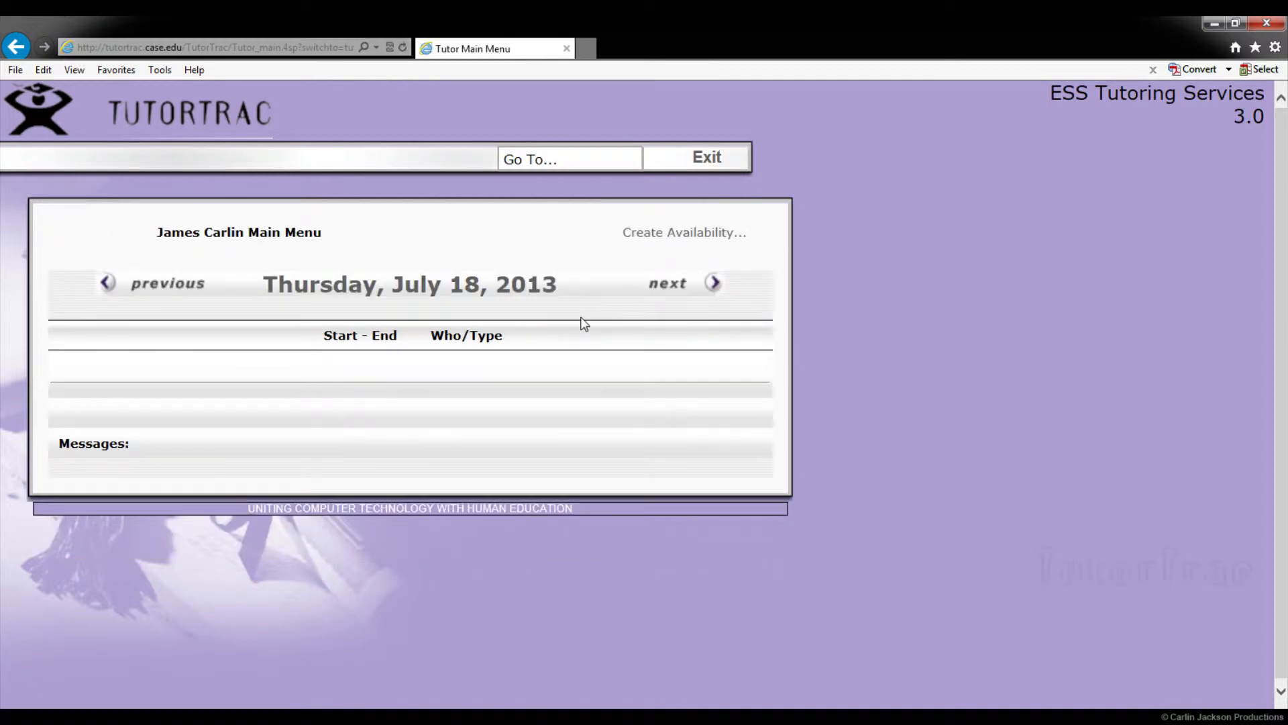
Create a new availability dated 7/19/13 with a start time of 10a and a duration of 3 hours.
{"action": "left_click", "coordinate": [696, 242]}
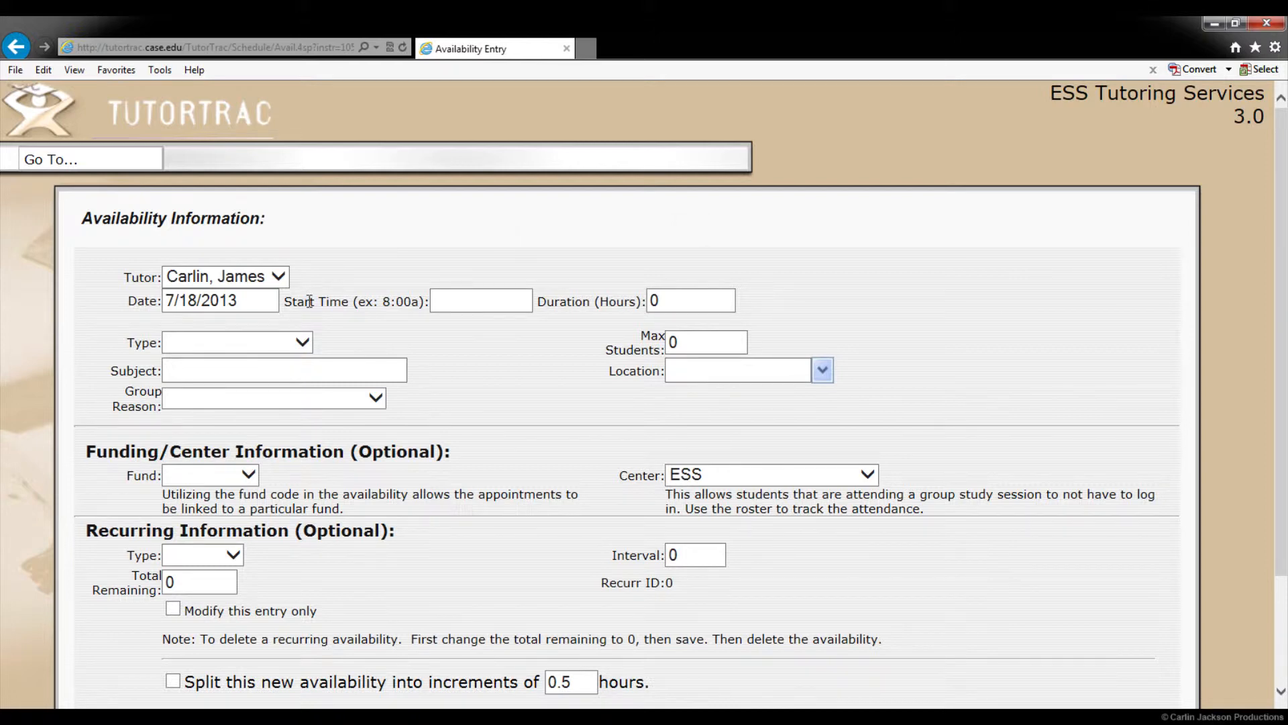
{"action": "left_click", "coordinate": [257, 302]}
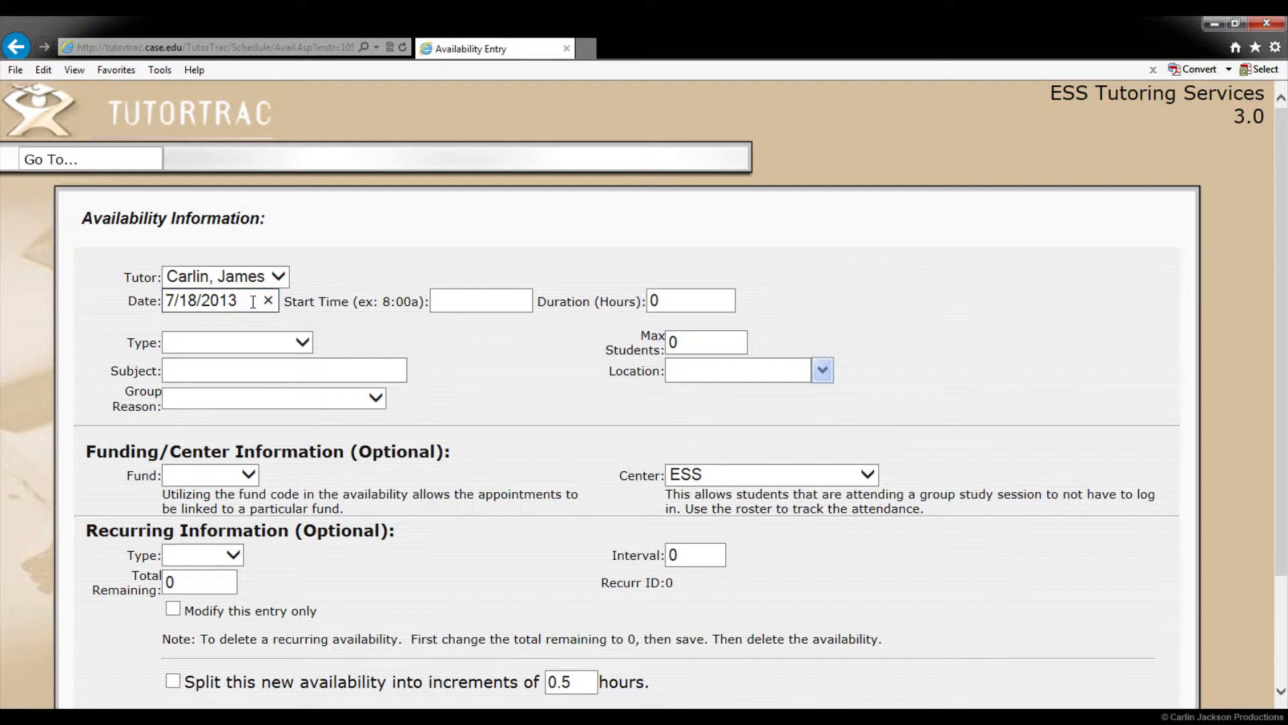
{"action": "left_click_drag", "start_coordinate": [240, 301], "coordinate": [164, 296]}
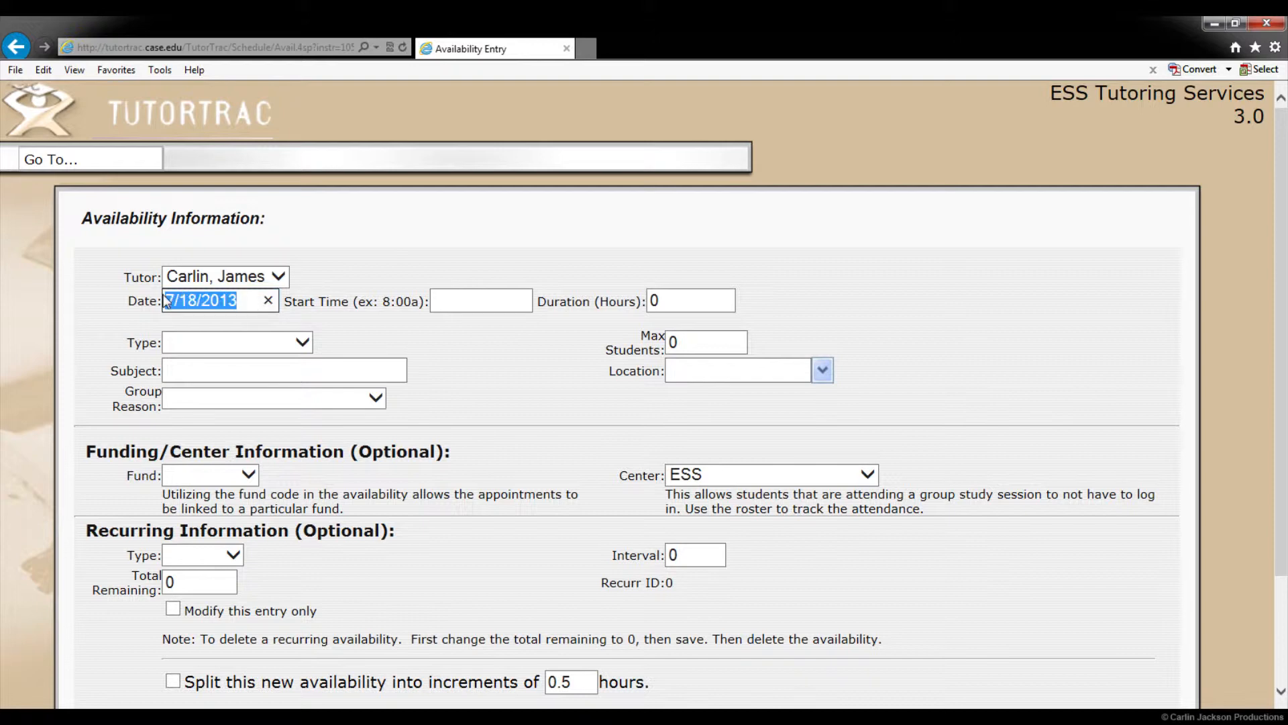
{"action": "type", "text": "7"}
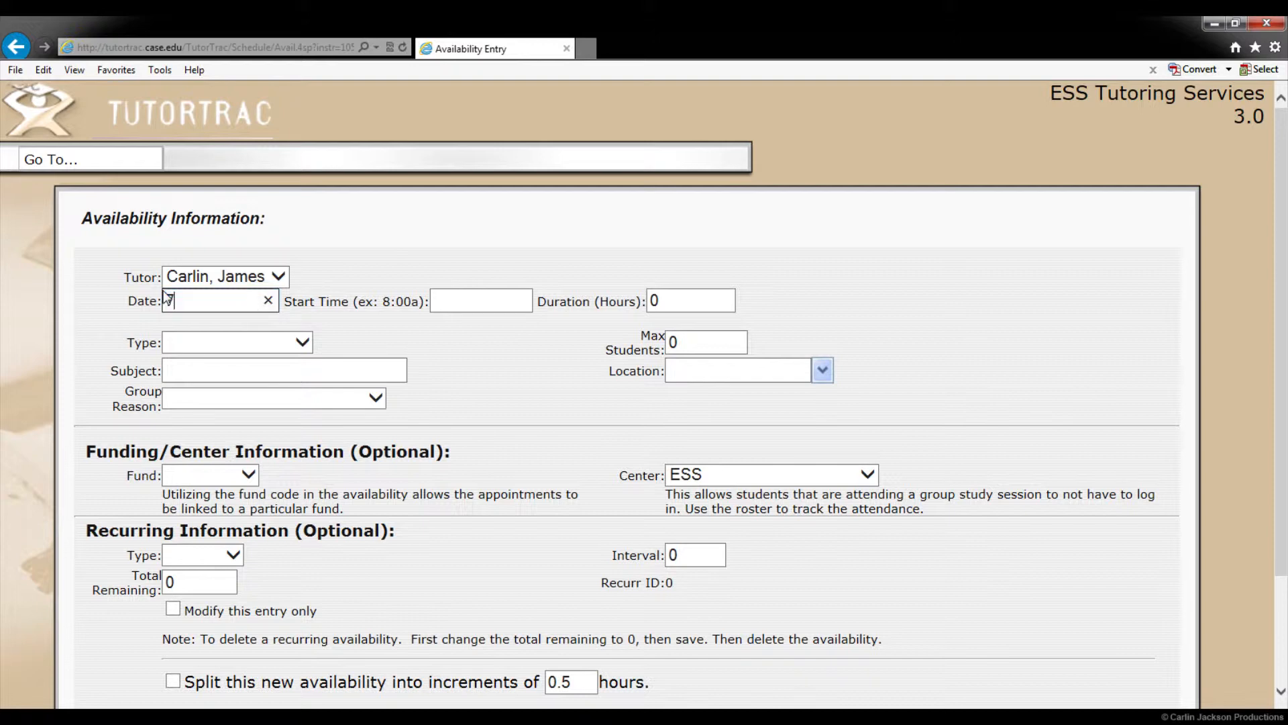
{"action": "type", "text": "/19/13"}
{"action": "key", "text": "Tab"}
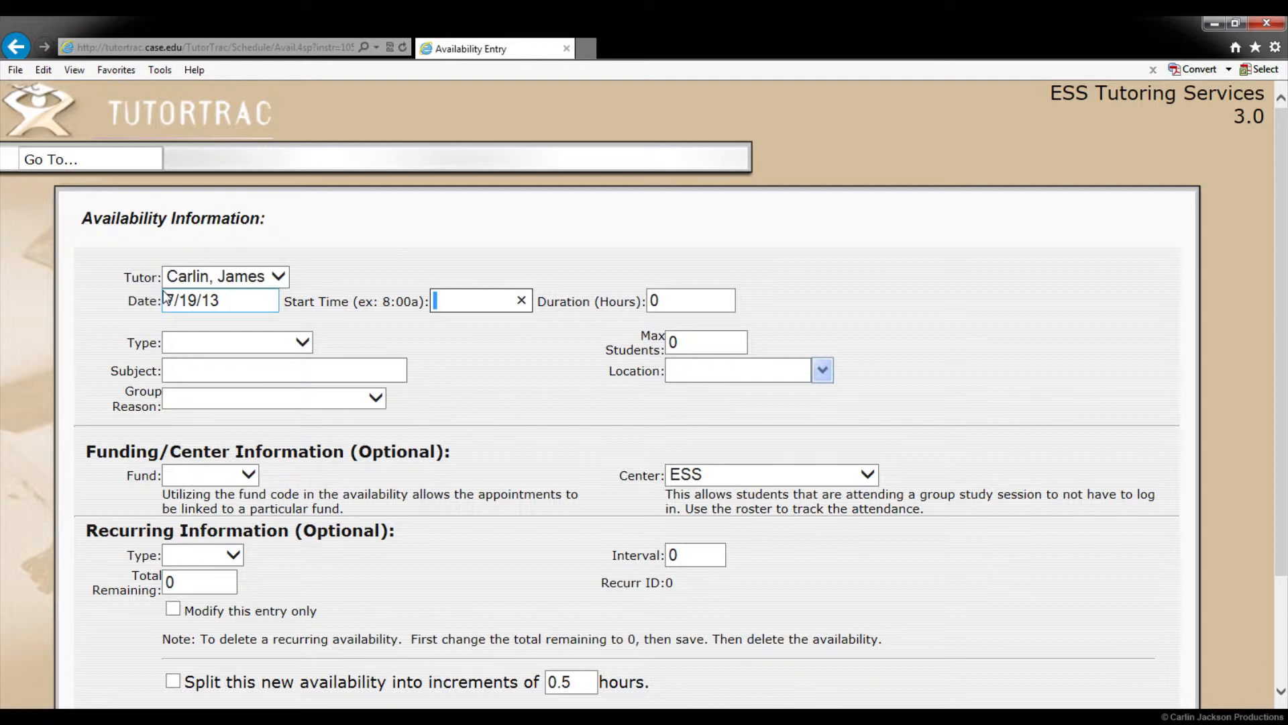
{"action": "type", "text": "10a"}
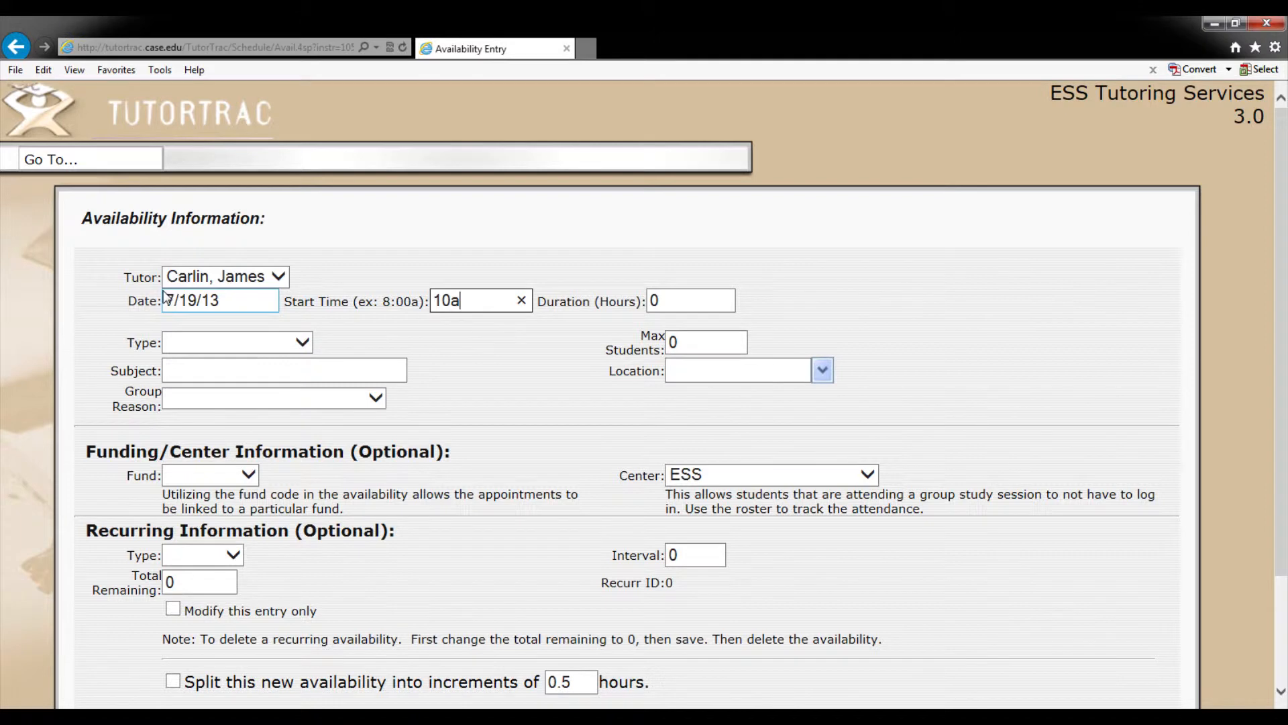
{"action": "key", "text": "Tab"}
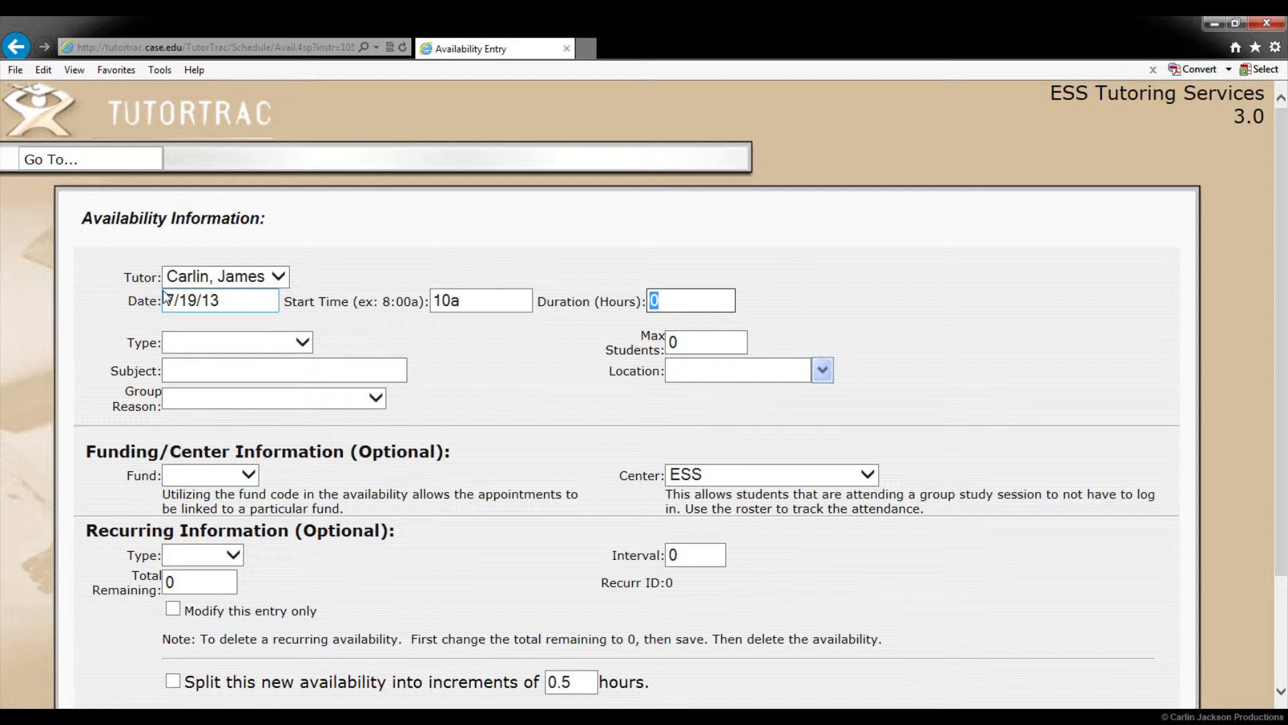
{"action": "type", "text": "3"}
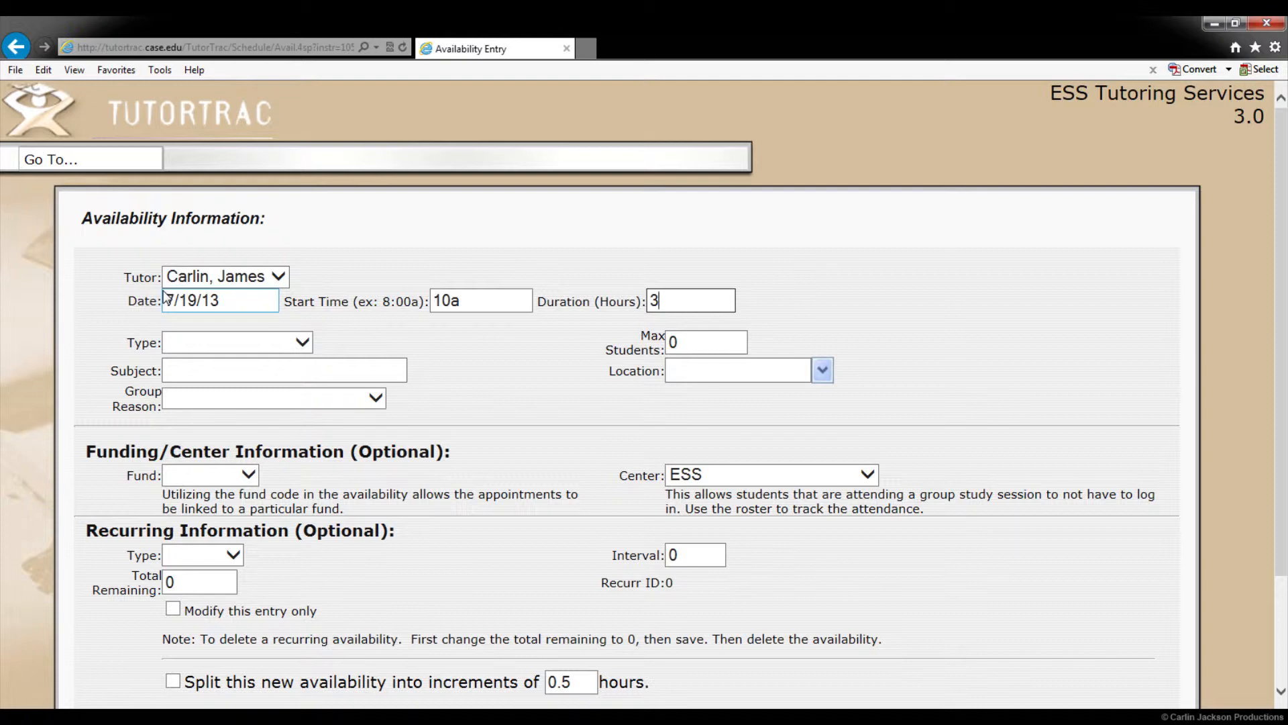
Set the availability type to Individual, the maximum students to 1 and the group reason to Peer Tutoring.
{"action": "left_click", "coordinate": [300, 343]}
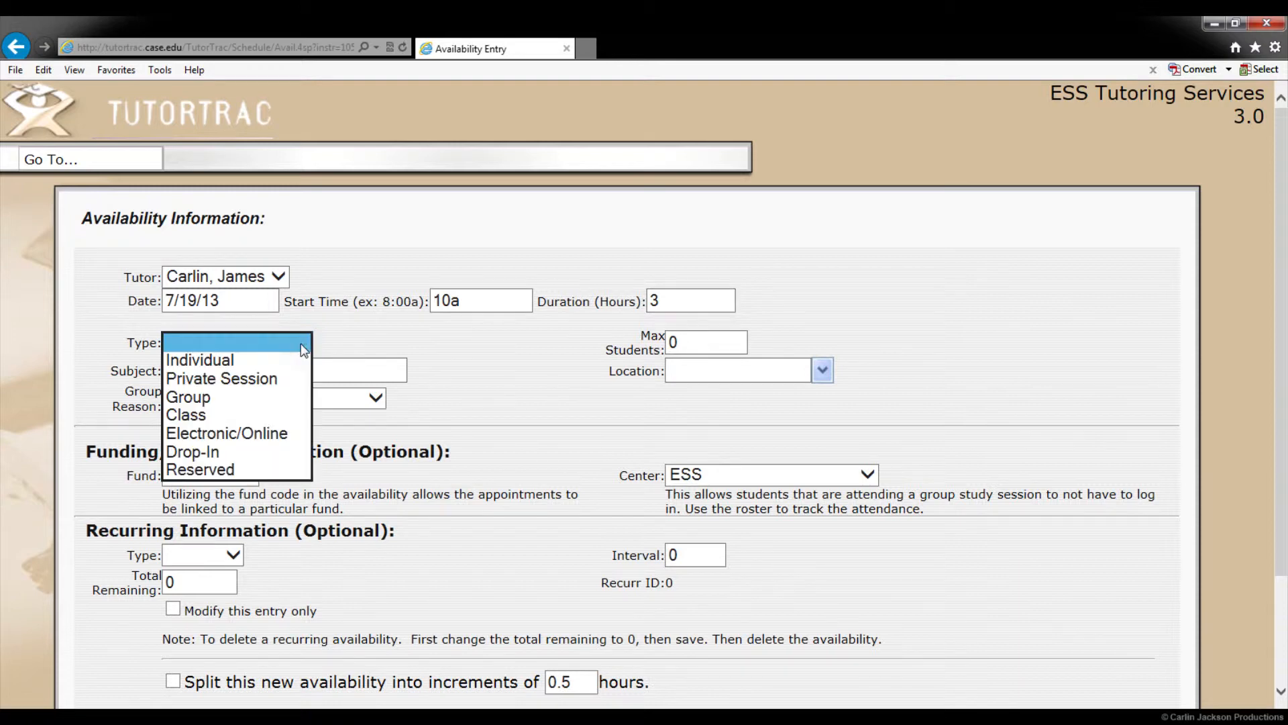
{"action": "left_click", "coordinate": [228, 363]}
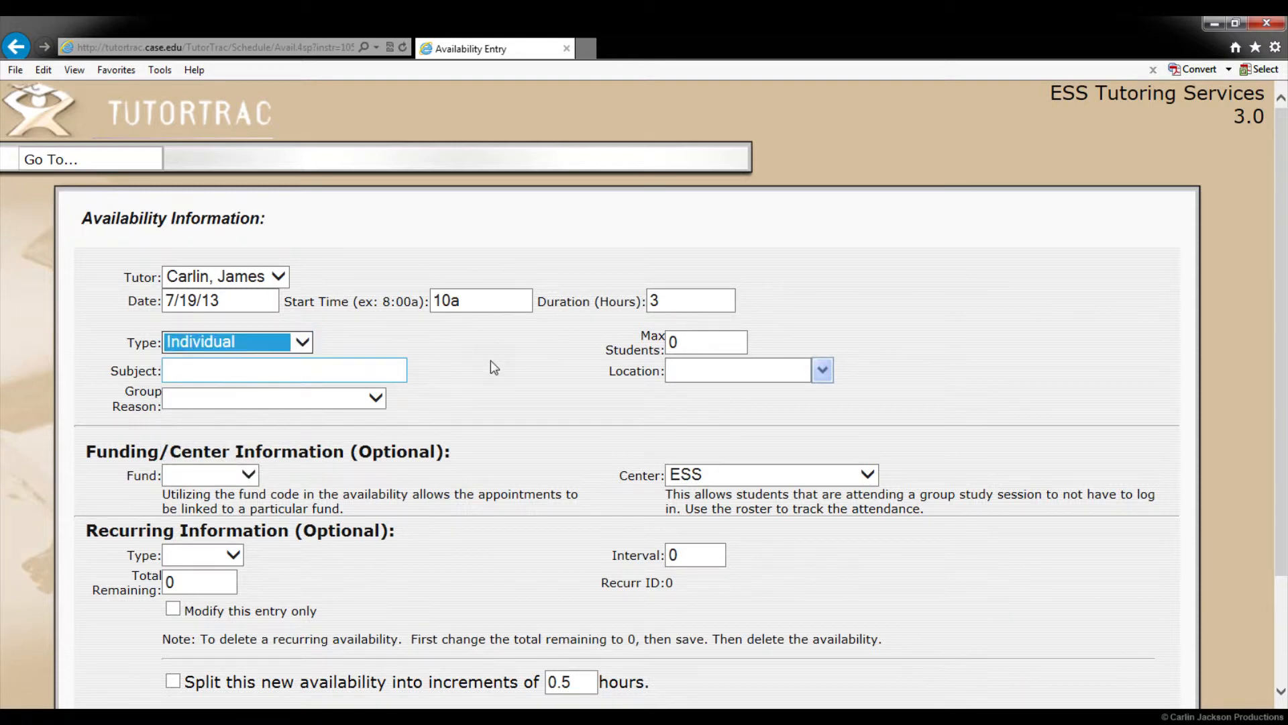
{"action": "left_click", "coordinate": [685, 344]}
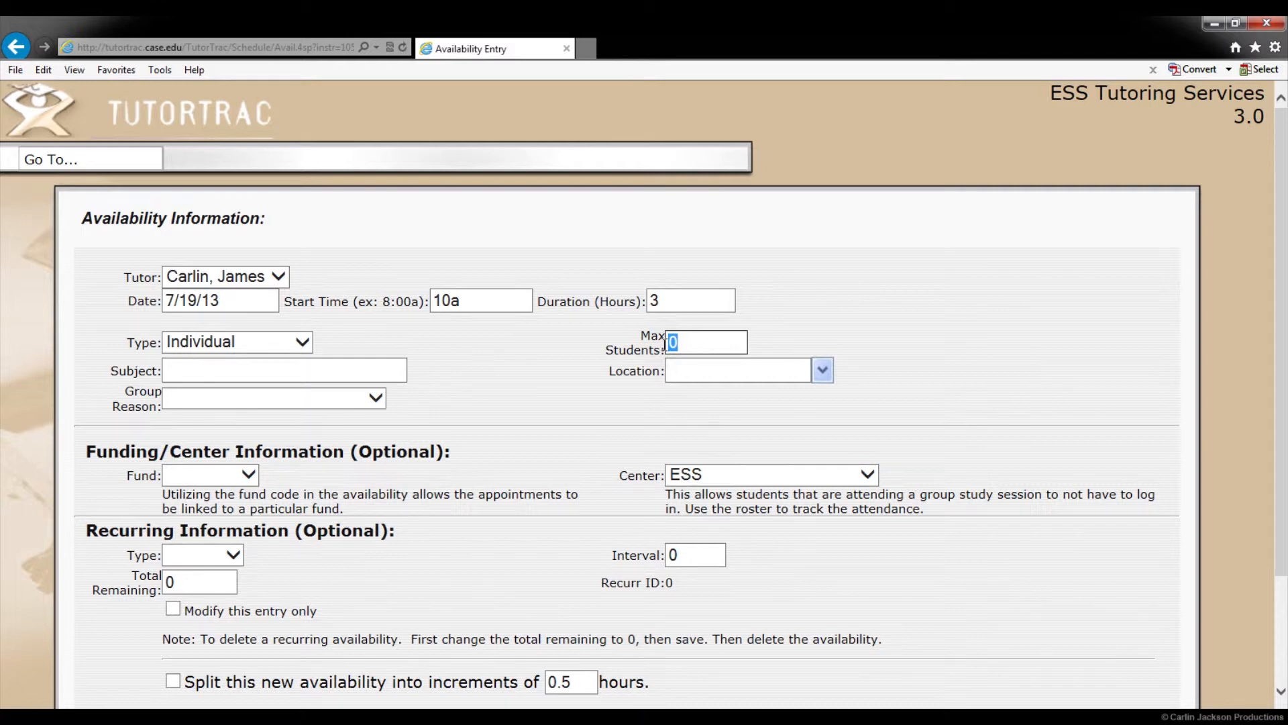
{"action": "type", "text": "1"}
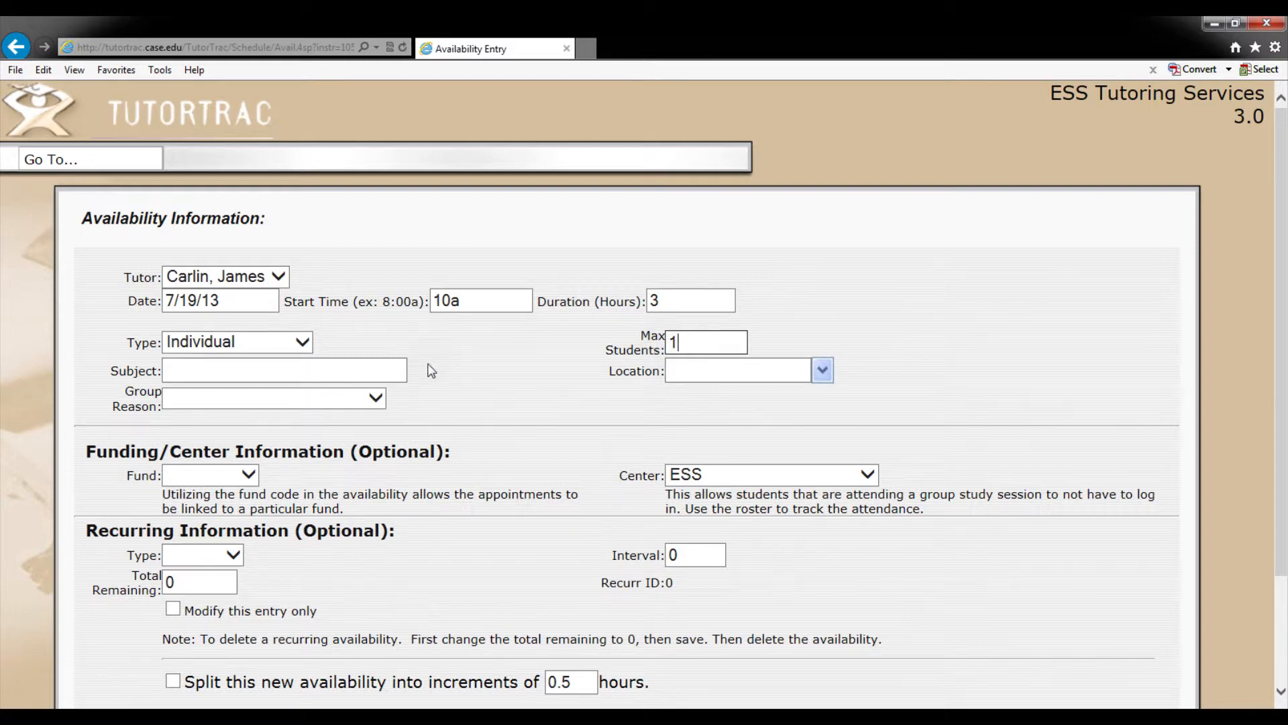
{"action": "left_click", "coordinate": [403, 367]}
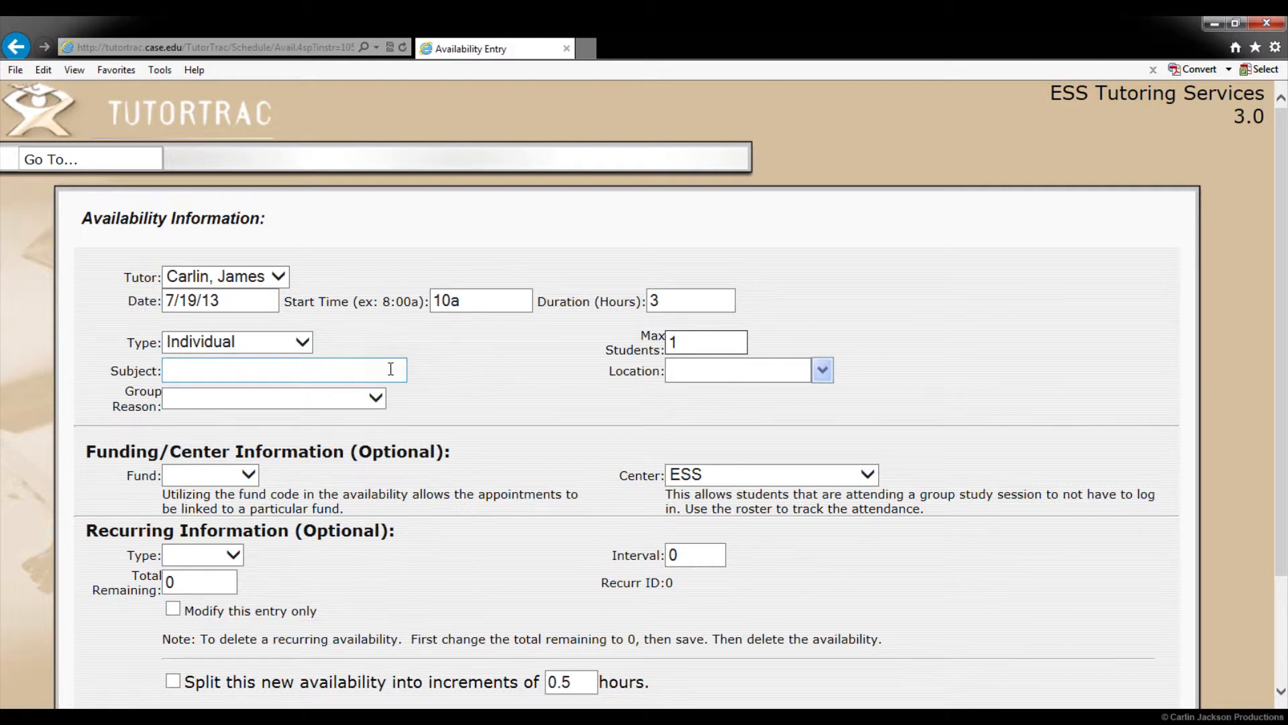
{"action": "left_click", "coordinate": [377, 400]}
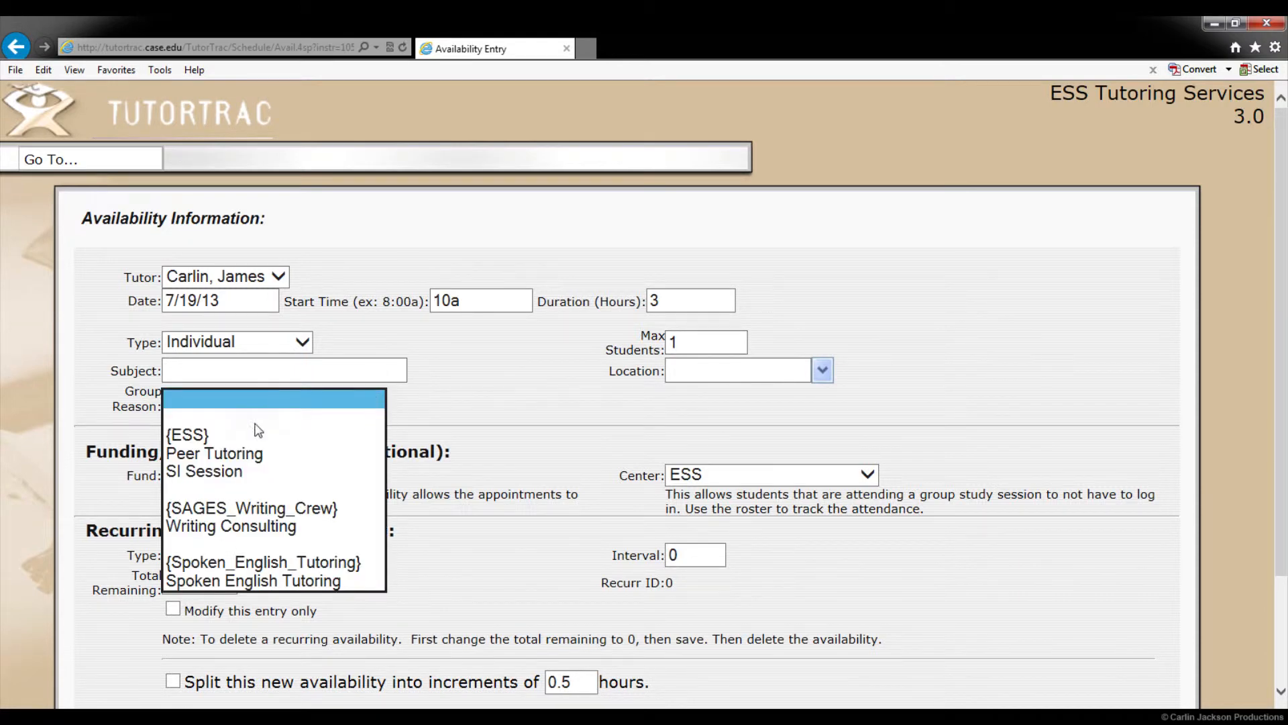
{"action": "left_click", "coordinate": [240, 459]}
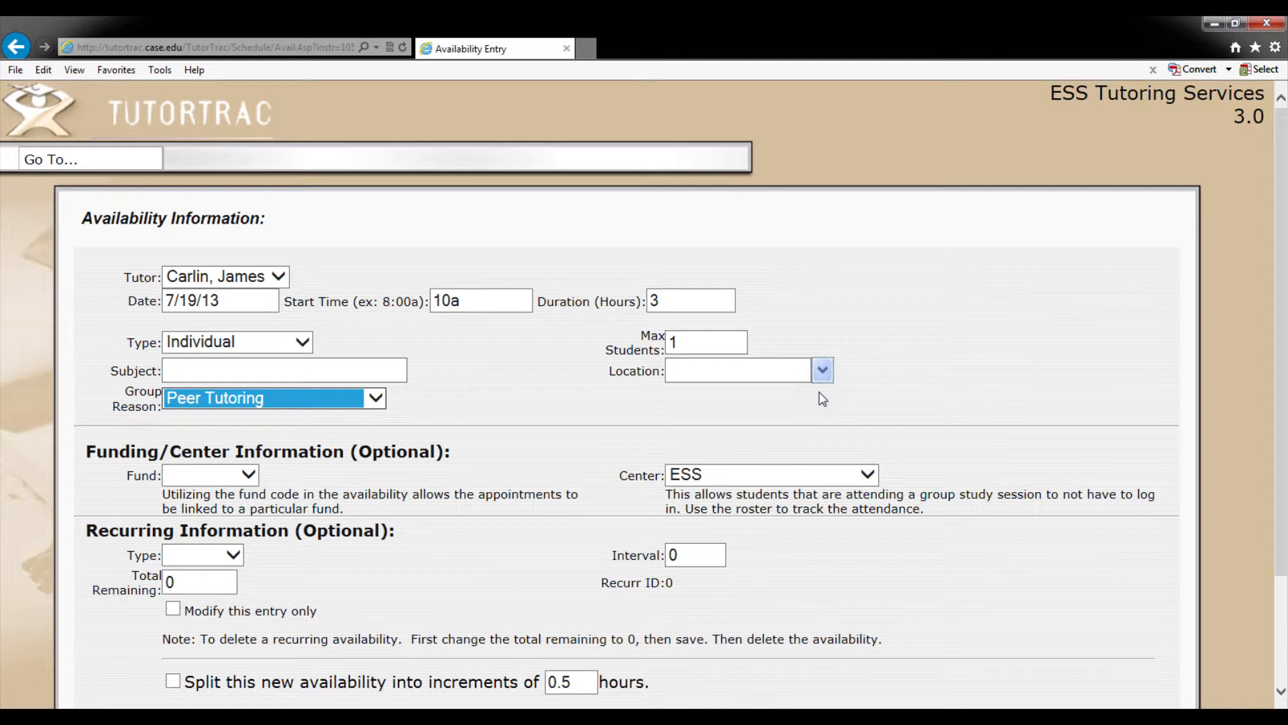
Check the preset location choices and enter the custom location "Einstein's Nord" for the availability.
{"action": "left_click", "coordinate": [823, 371]}
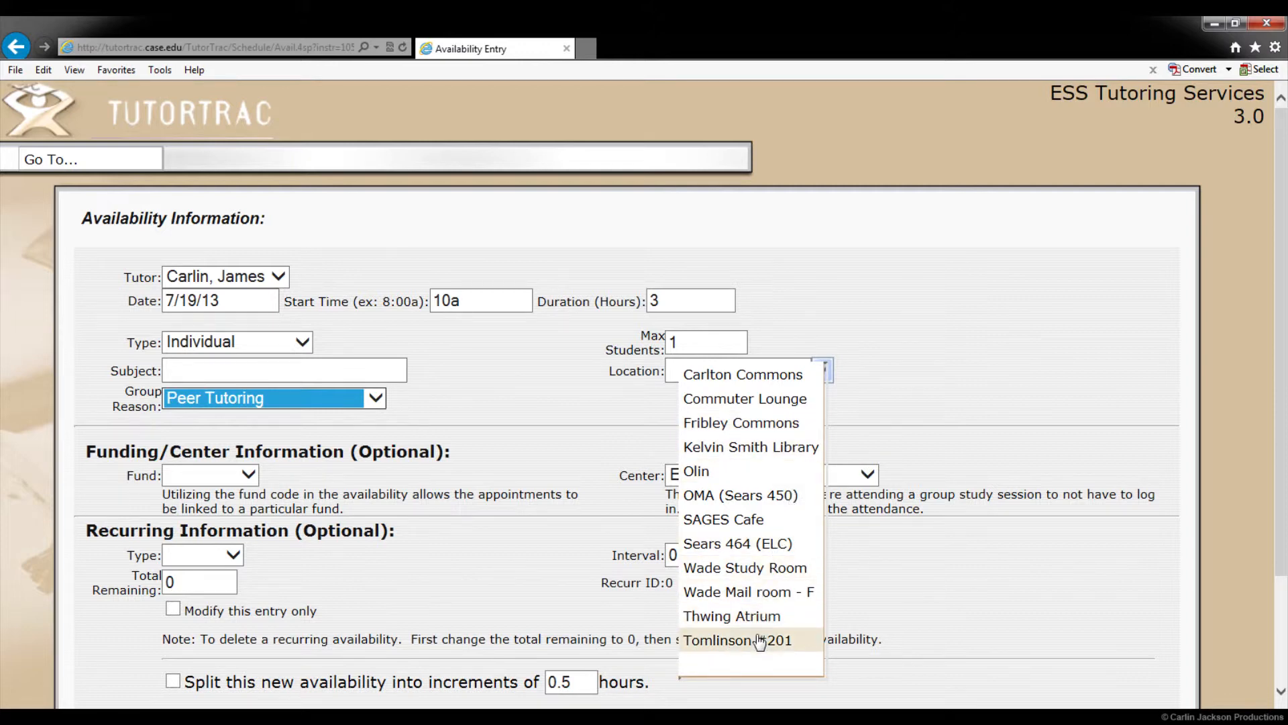
{"action": "left_click", "coordinate": [872, 367]}
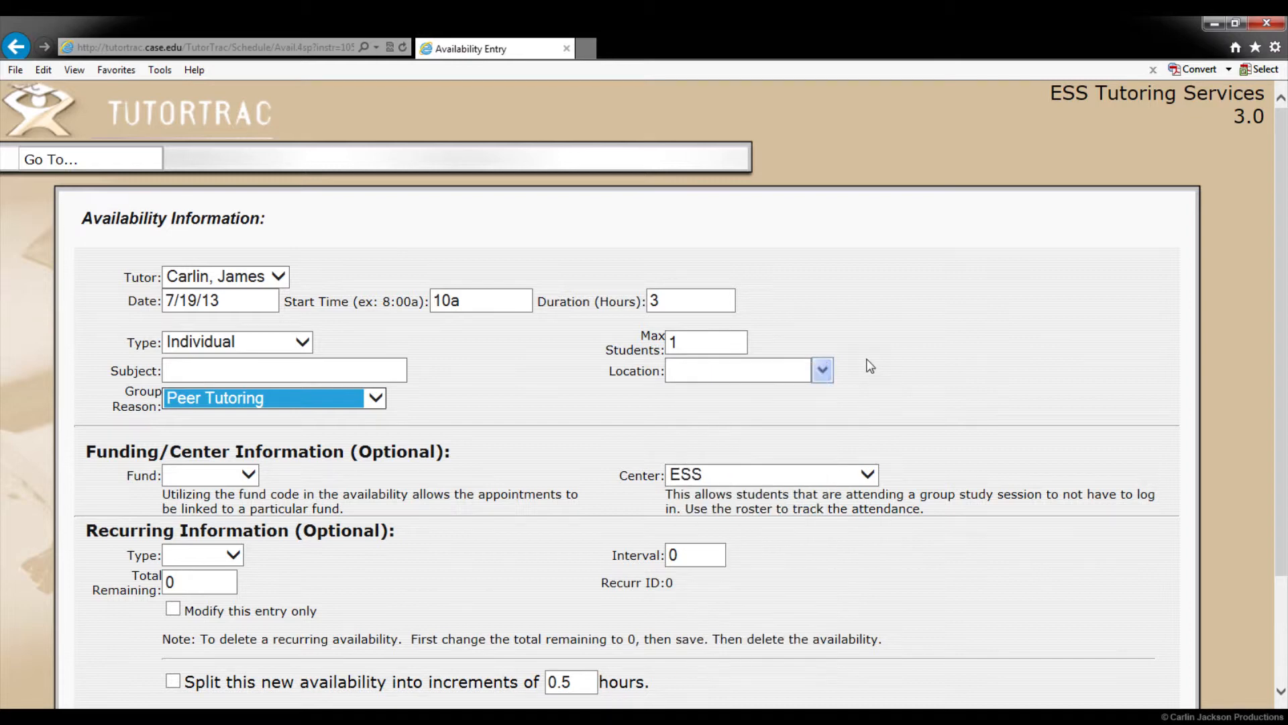
{"action": "left_click", "coordinate": [780, 373]}
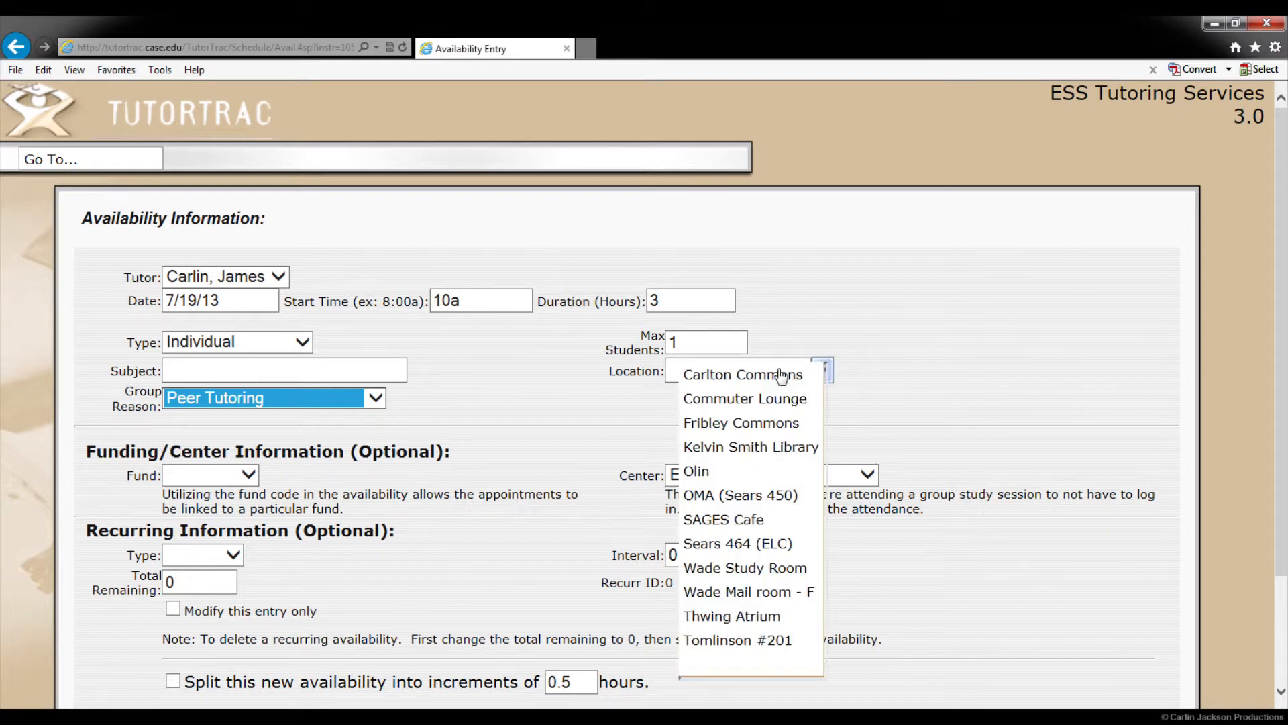
{"action": "left_click", "coordinate": [668, 370]}
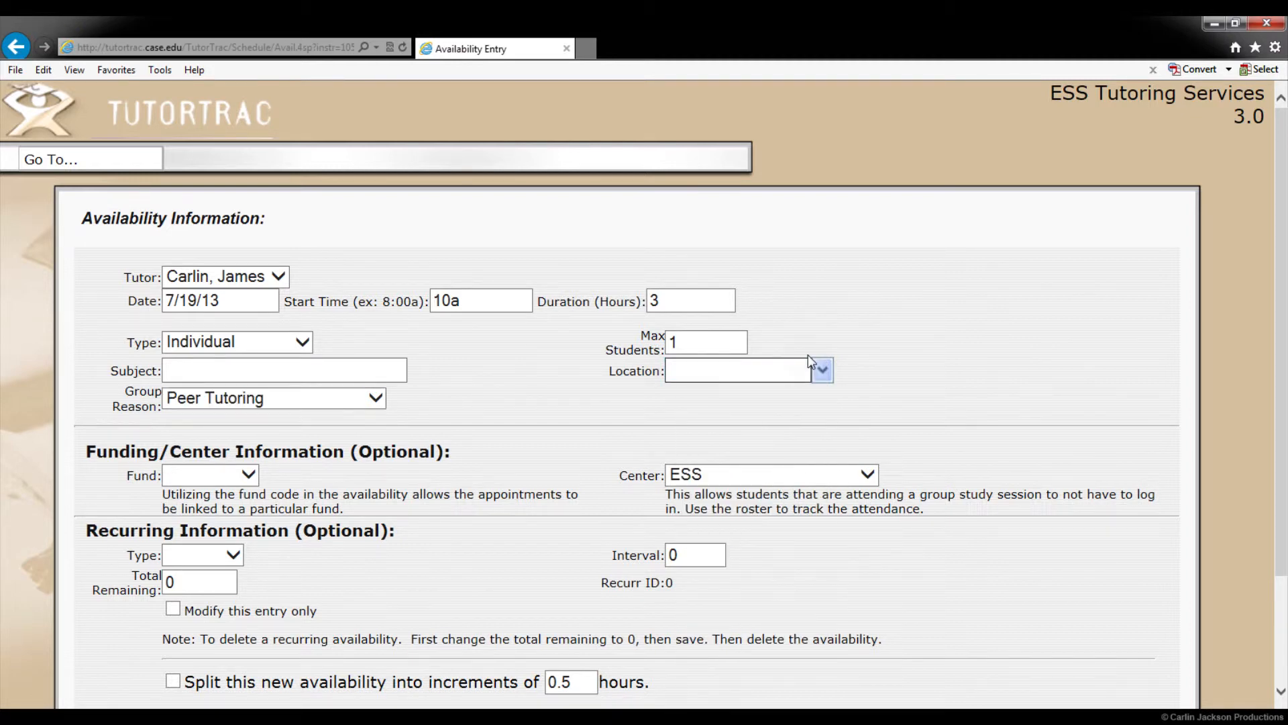
{"action": "type", "text": "Einstein's Nord"}
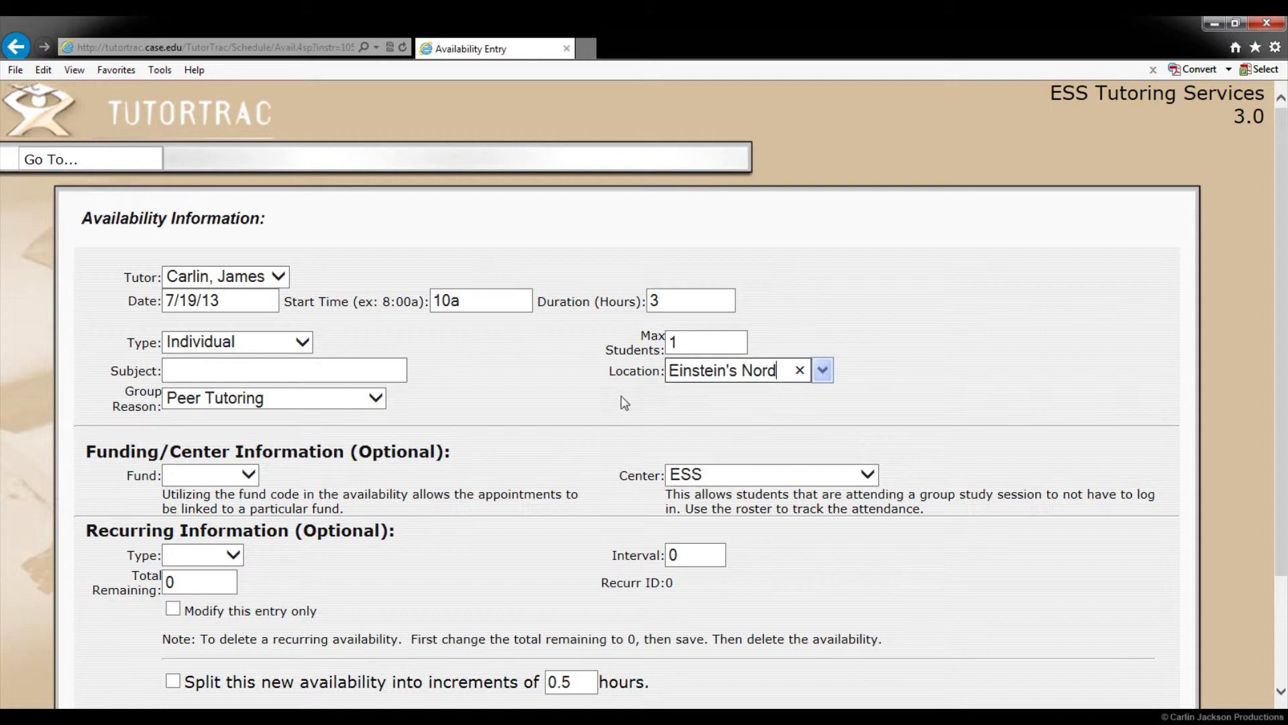
{"action": "left_click", "coordinate": [590, 399]}
Split the new availability into increments of 1.0 hours, save it and return to the tutor main menu.
{"action": "scroll", "coordinate": [589, 393], "scroll_direction": "down", "scroll_amount": 2}
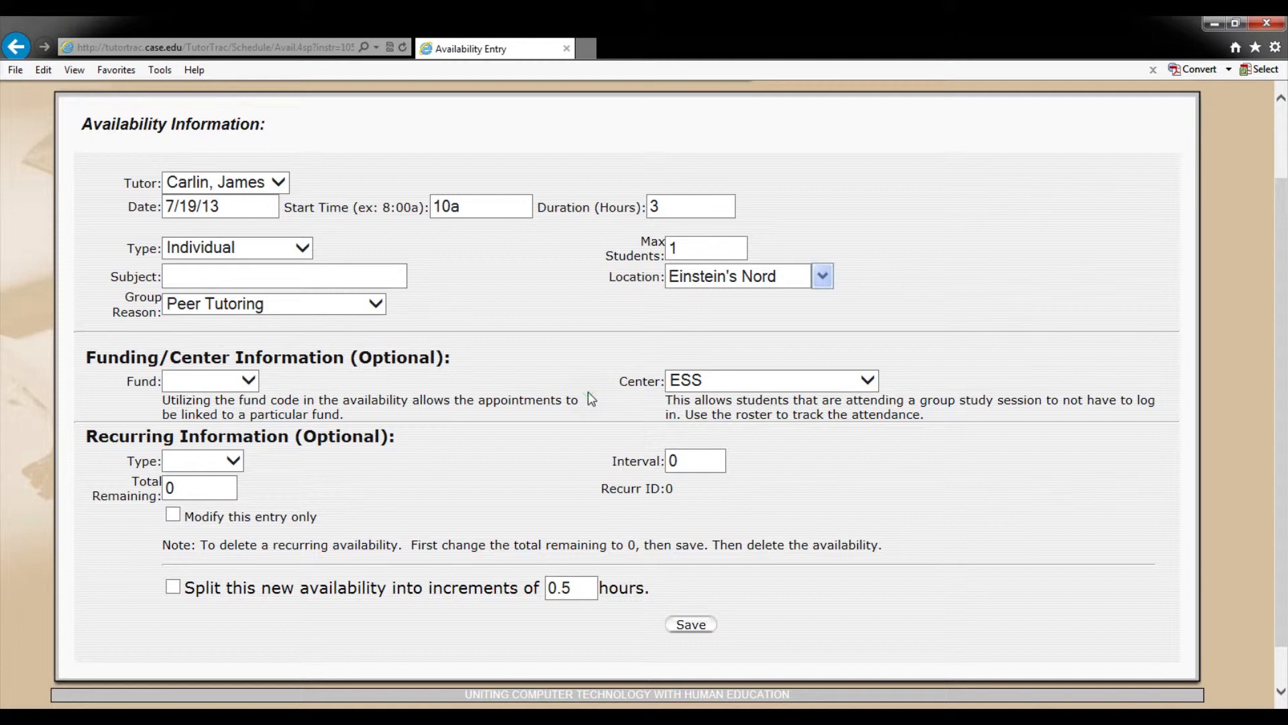
{"action": "scroll", "coordinate": [588, 399], "scroll_direction": "down", "scroll_amount": 1}
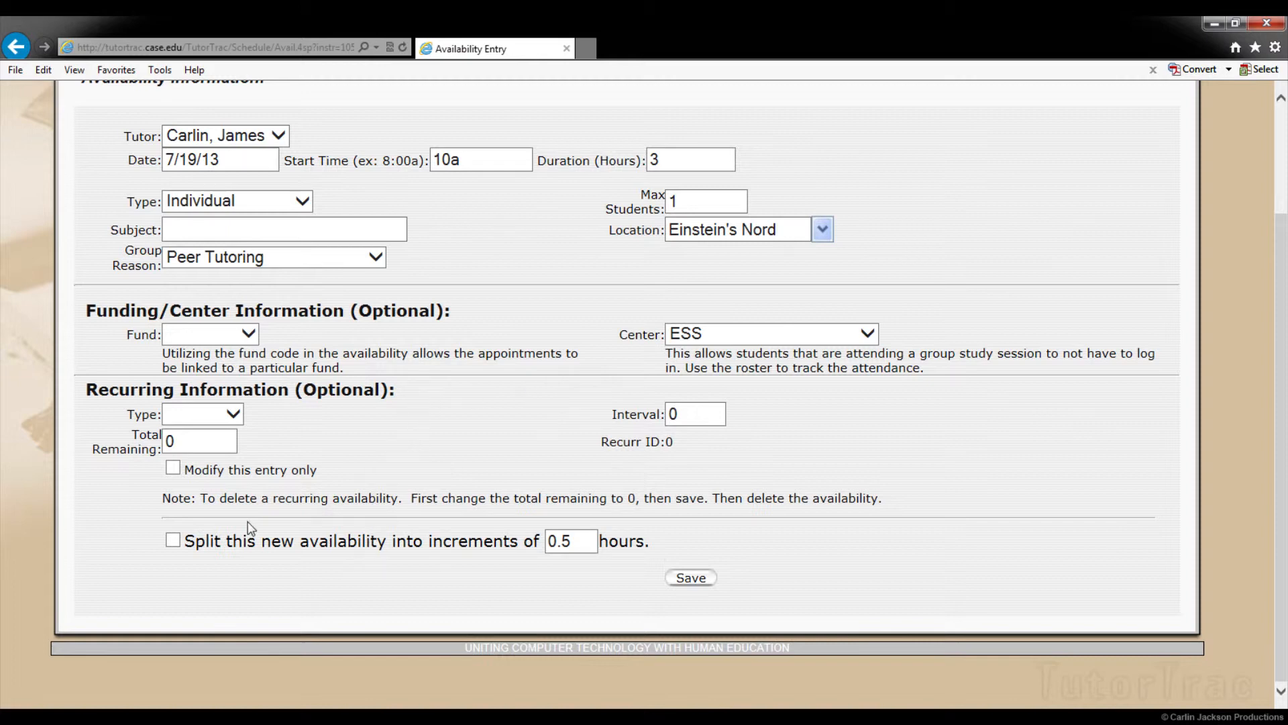
{"action": "left_click", "coordinate": [175, 539]}
{"action": "left_click_drag", "start_coordinate": [587, 544], "coordinate": [547, 542]}
{"action": "type", "text": "1"}
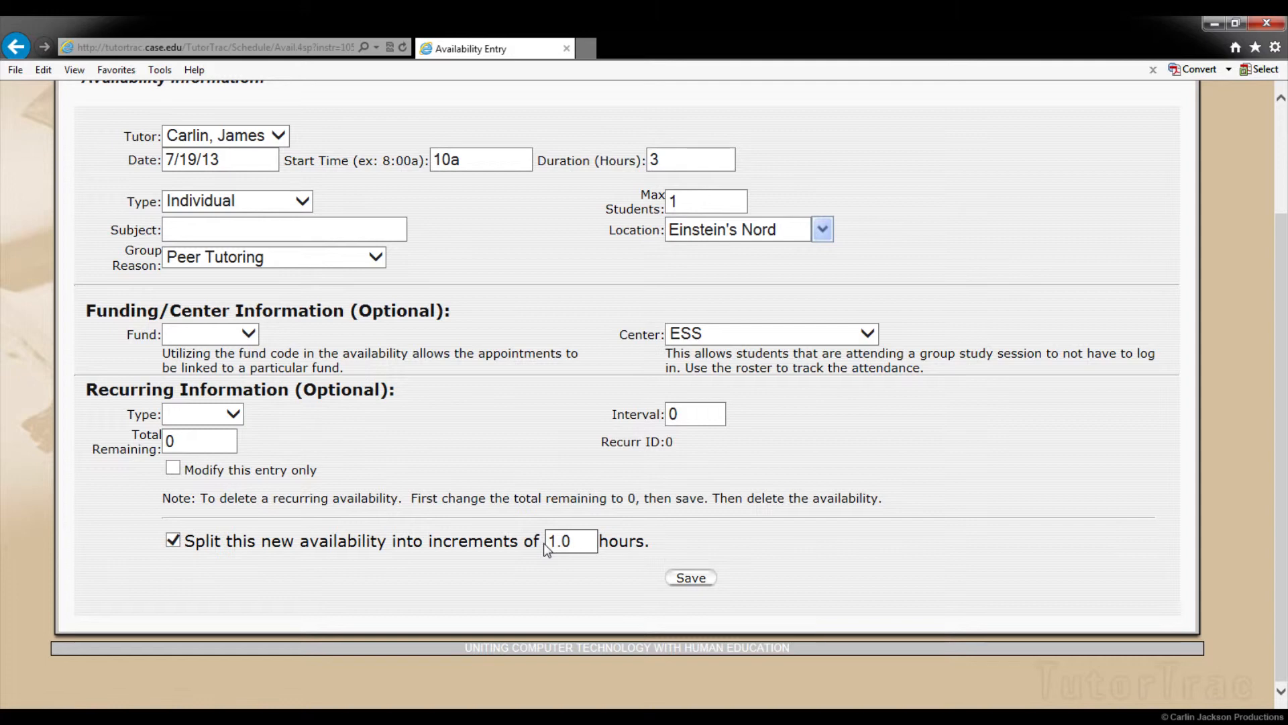
{"action": "left_click", "coordinate": [691, 580]}
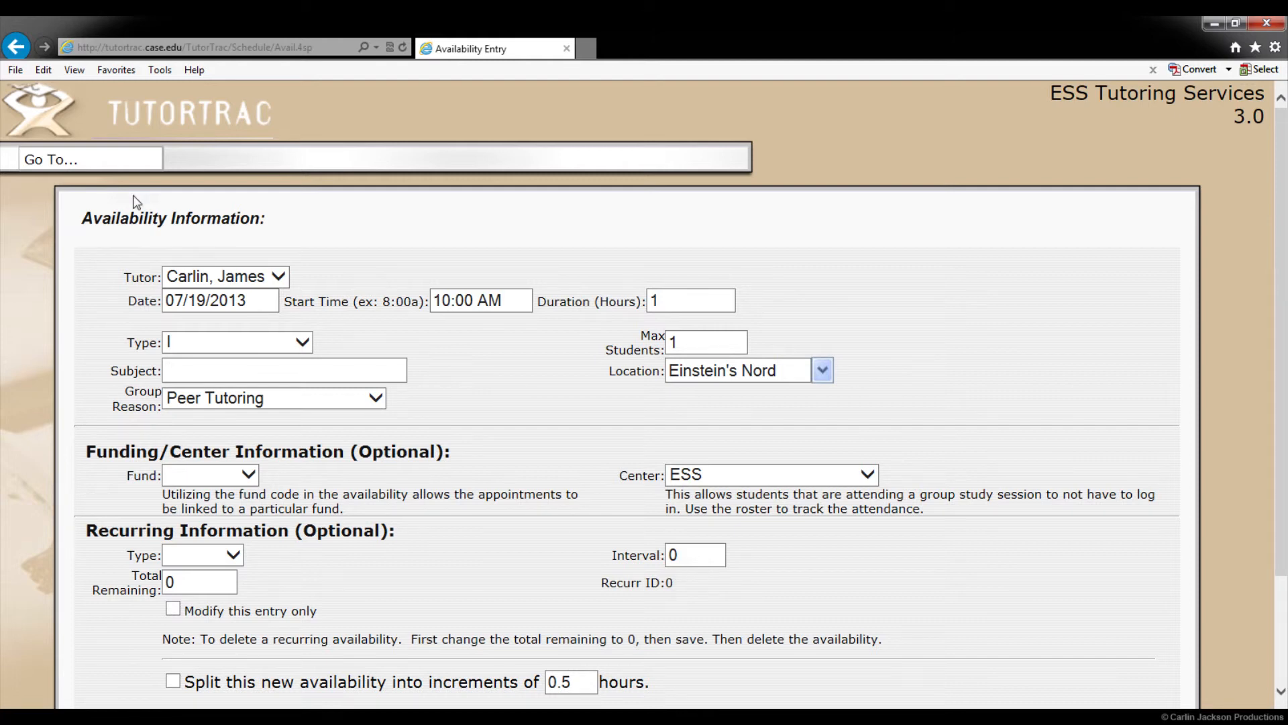
{"action": "mouse_move", "coordinate": [70, 161]}
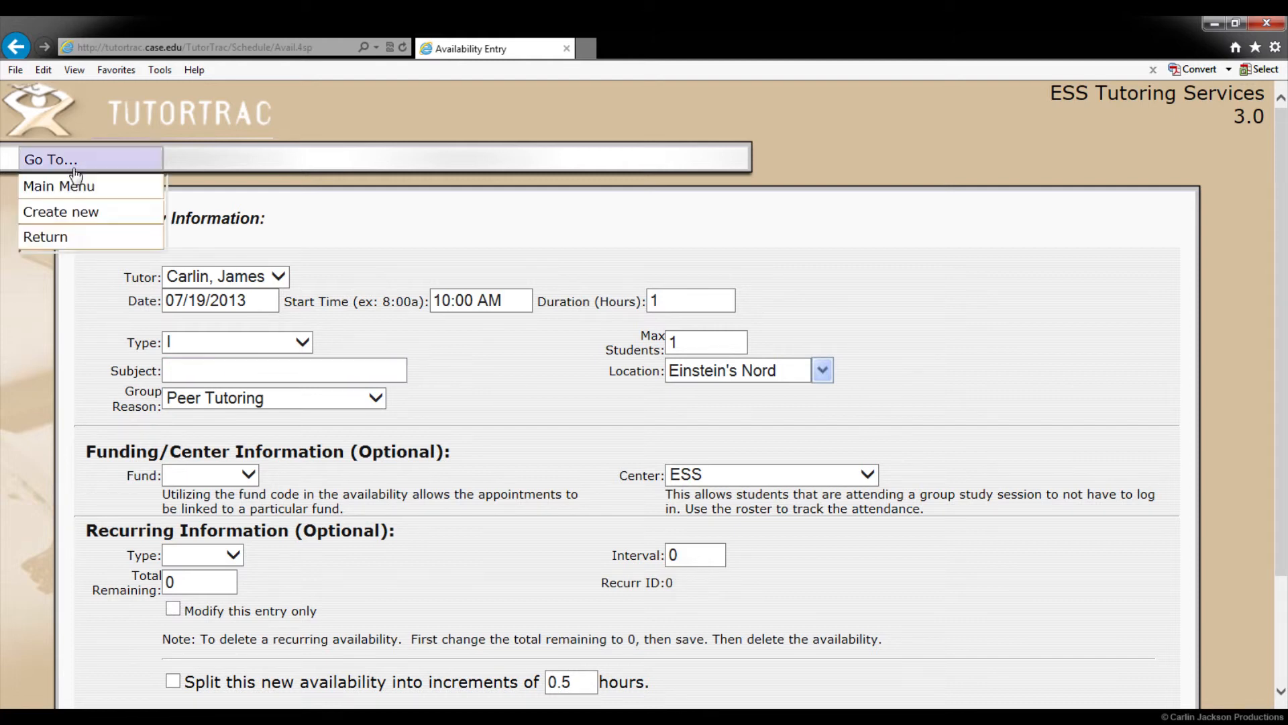
{"action": "left_click", "coordinate": [65, 240]}
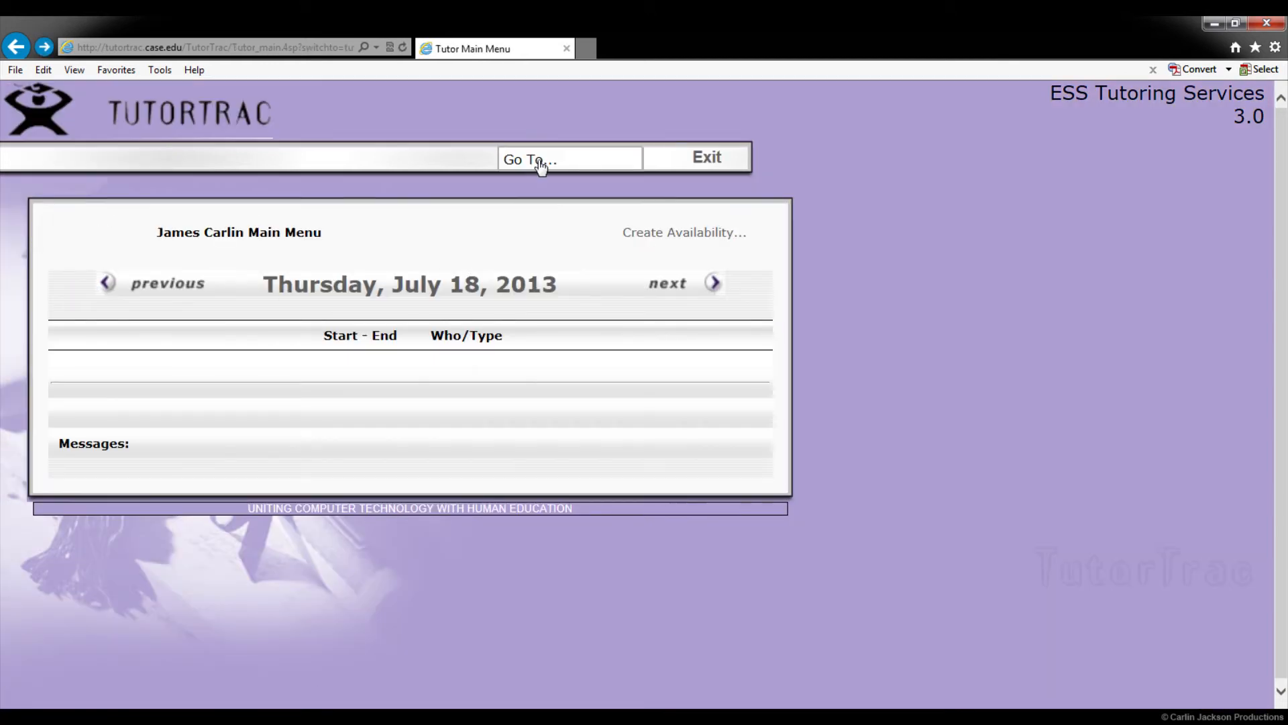
Review the tutor's week schedule for the Friday, July 19 availability slots, and return to the tutor main menu.
{"action": "mouse_move", "coordinate": [536, 163]}
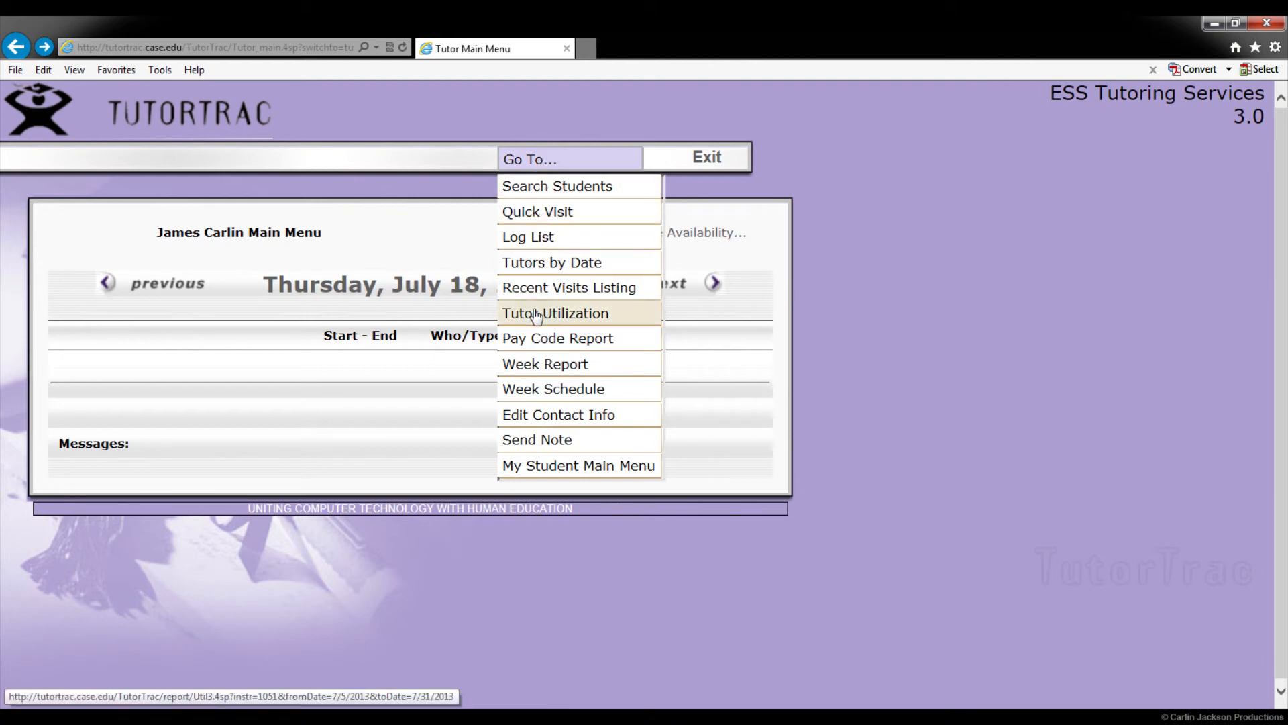
{"action": "left_click", "coordinate": [539, 396]}
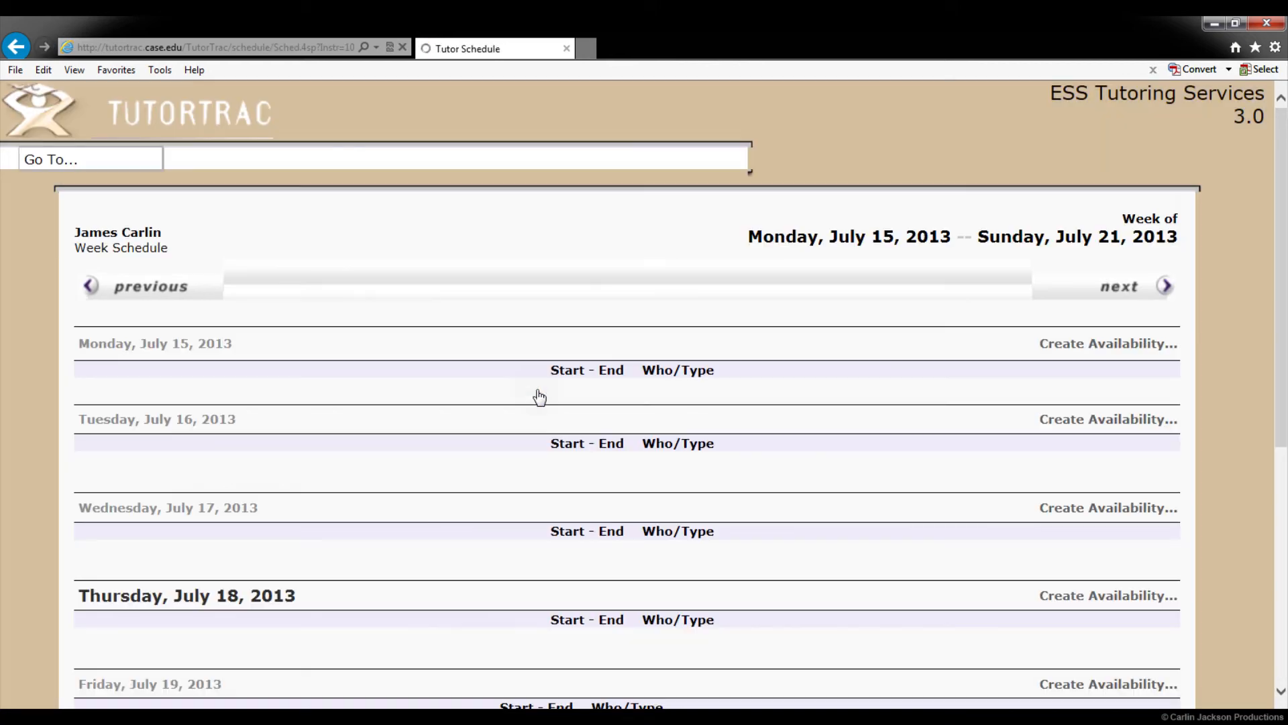
{"action": "scroll", "coordinate": [508, 400], "scroll_direction": "down", "scroll_amount": 2}
{"action": "scroll", "coordinate": [507, 400], "scroll_direction": "down", "scroll_amount": 4}
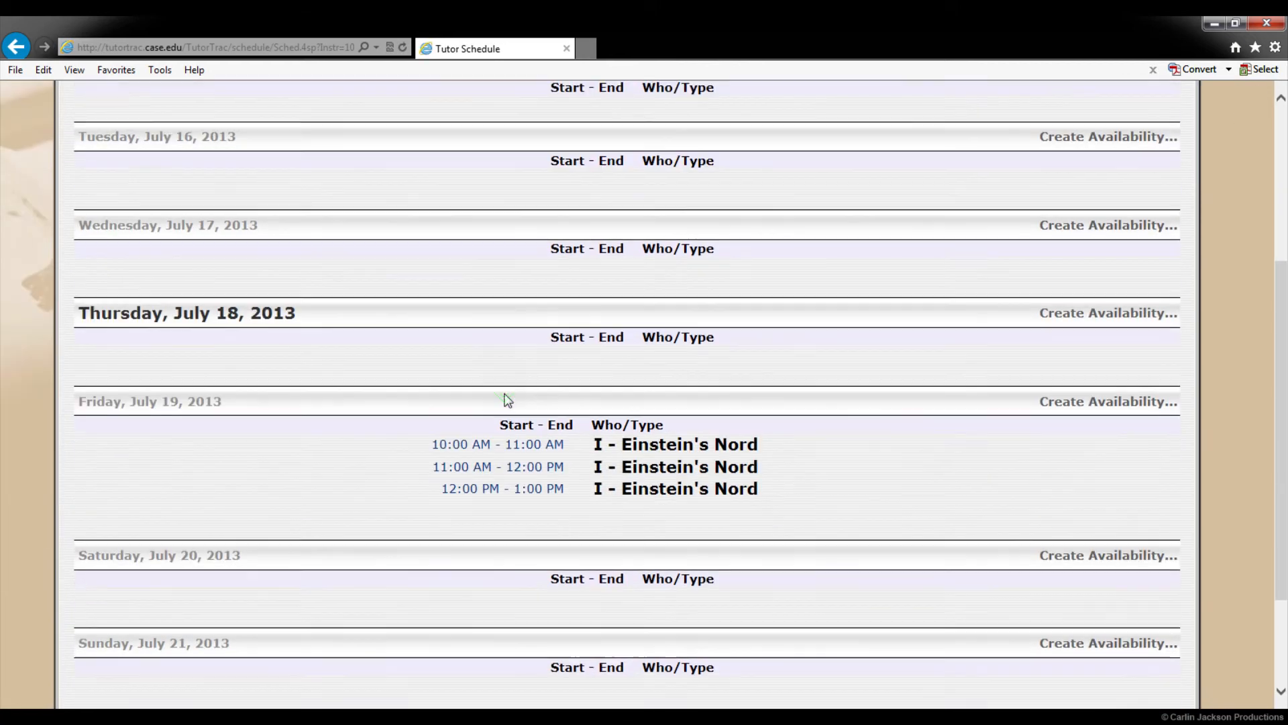
{"action": "left_click", "coordinate": [493, 466]}
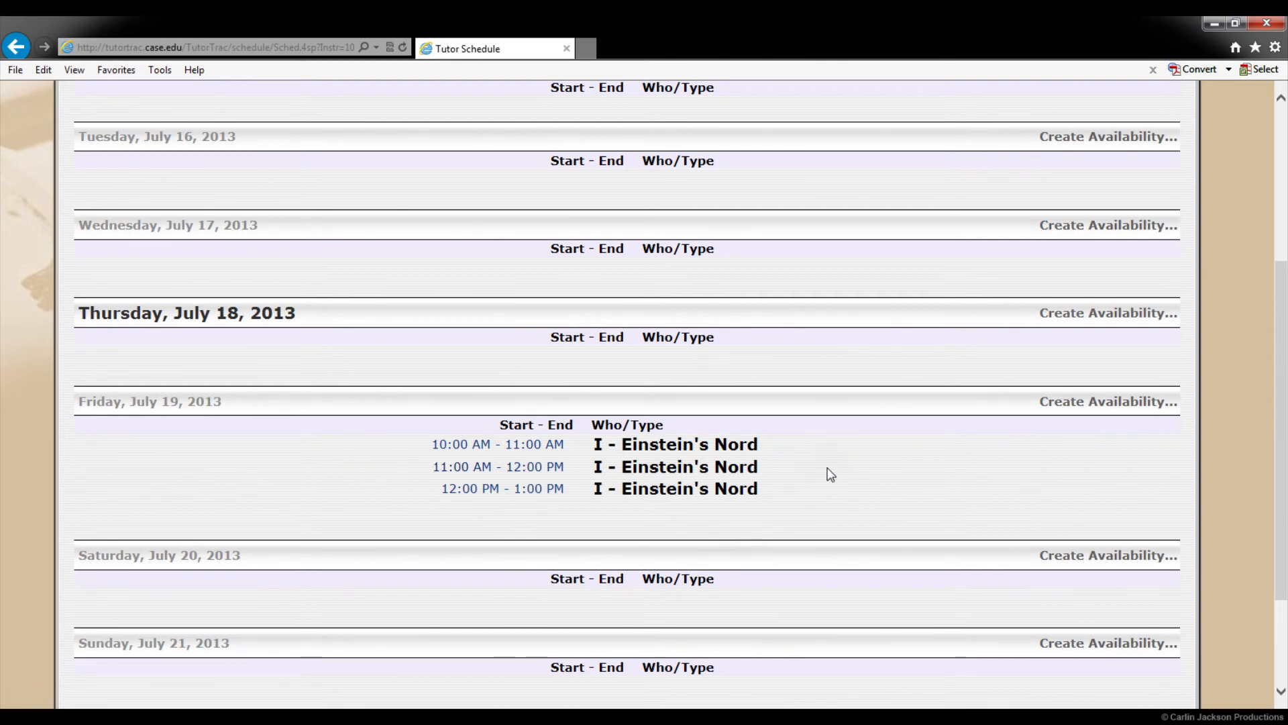
{"action": "scroll", "coordinate": [557, 316], "scroll_direction": "up", "scroll_amount": 6}
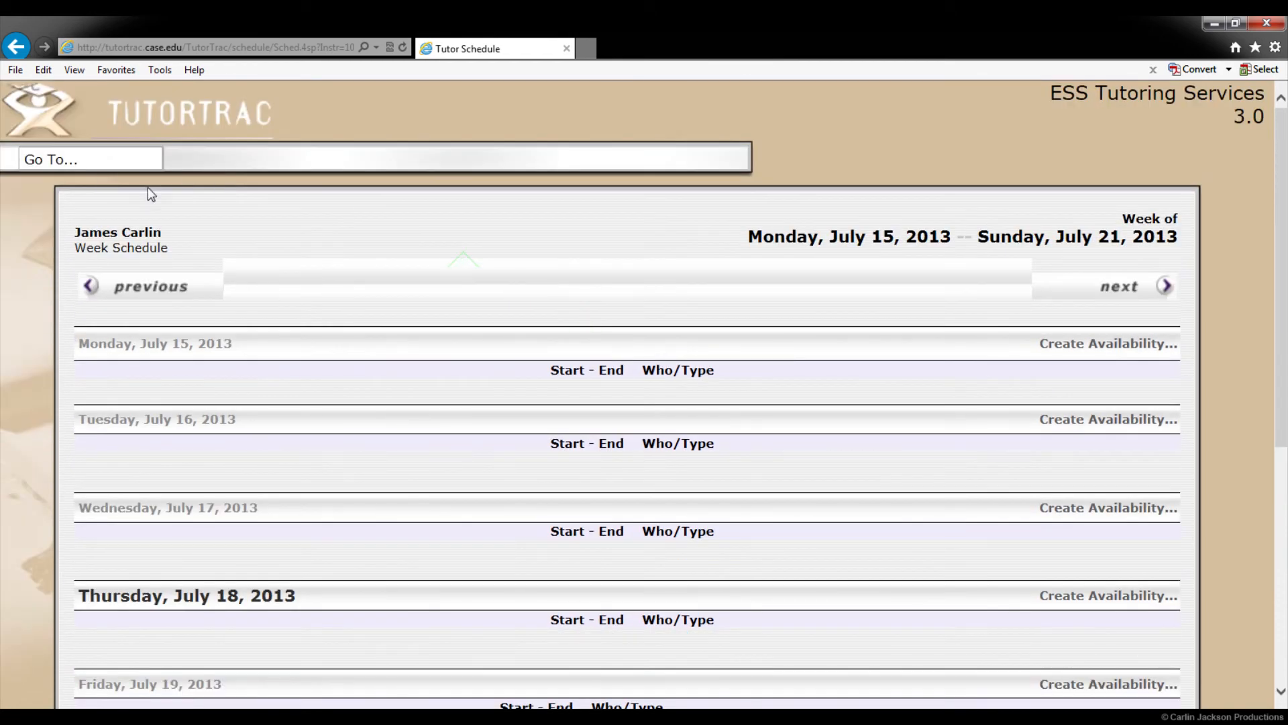
{"action": "left_click", "coordinate": [61, 161]}
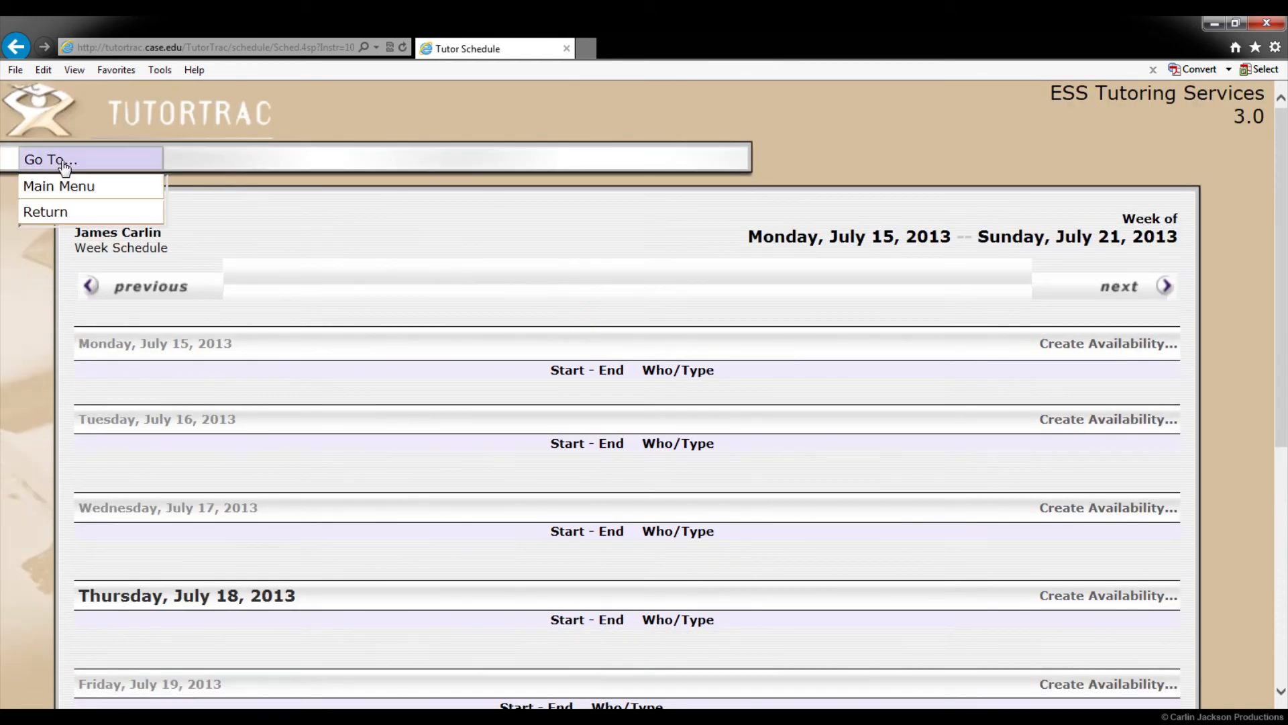
{"action": "left_click", "coordinate": [64, 212]}
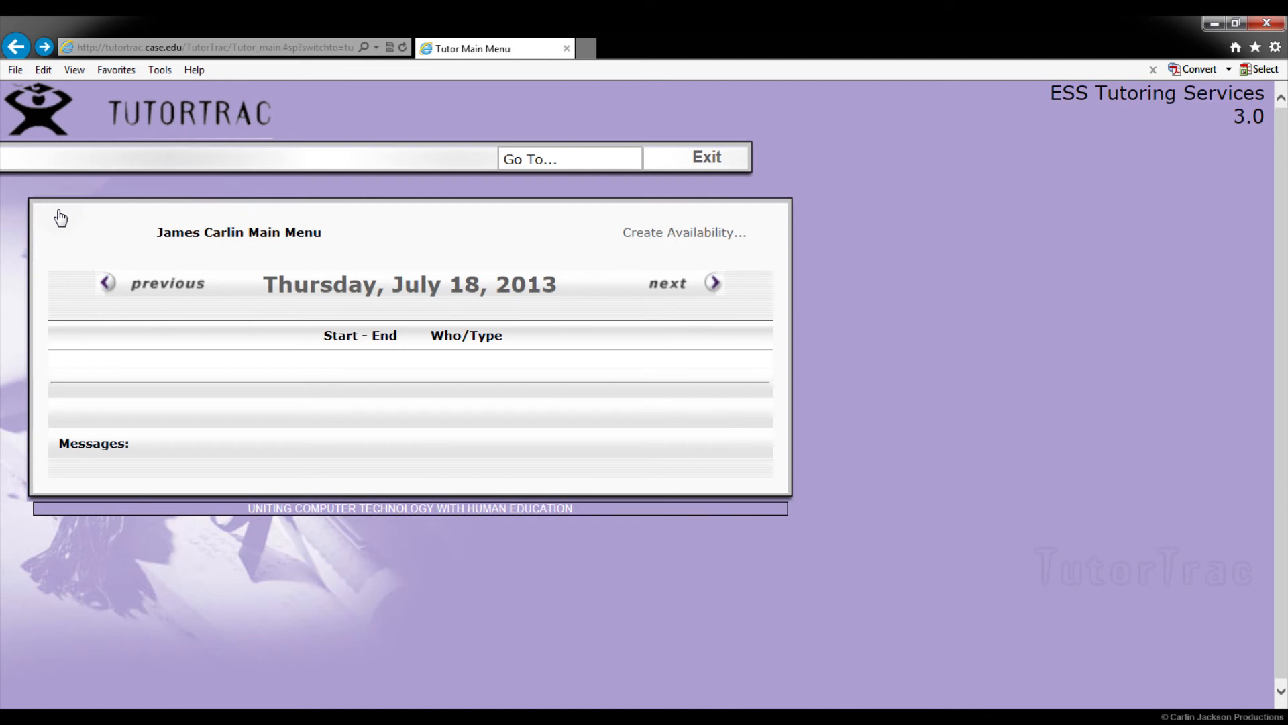